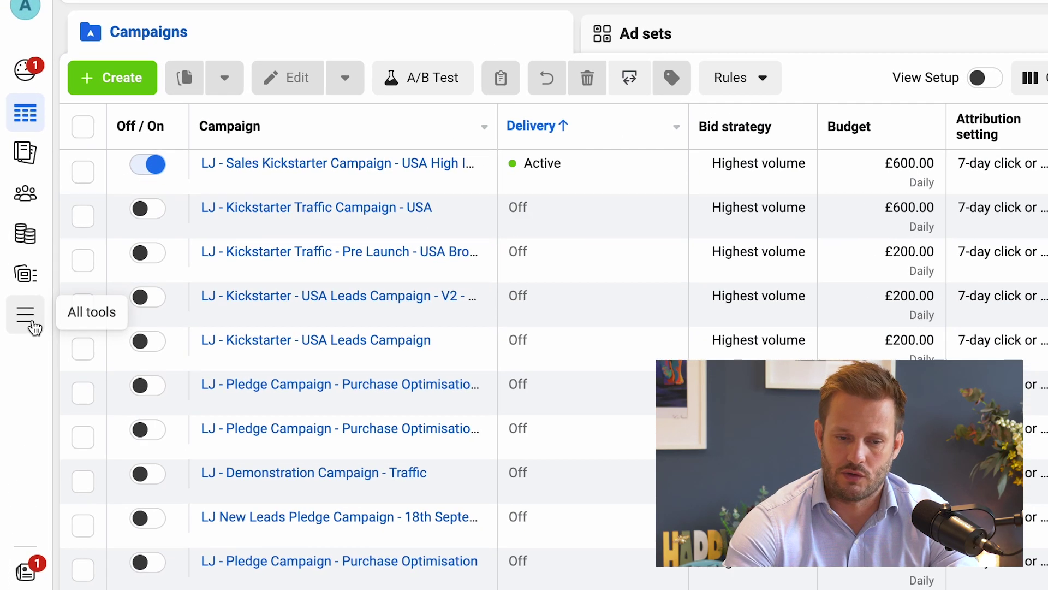
# Open the Events Manager overview for the AudioTelligence ad account from All tools
pyautogui.moveTo(17, 283)
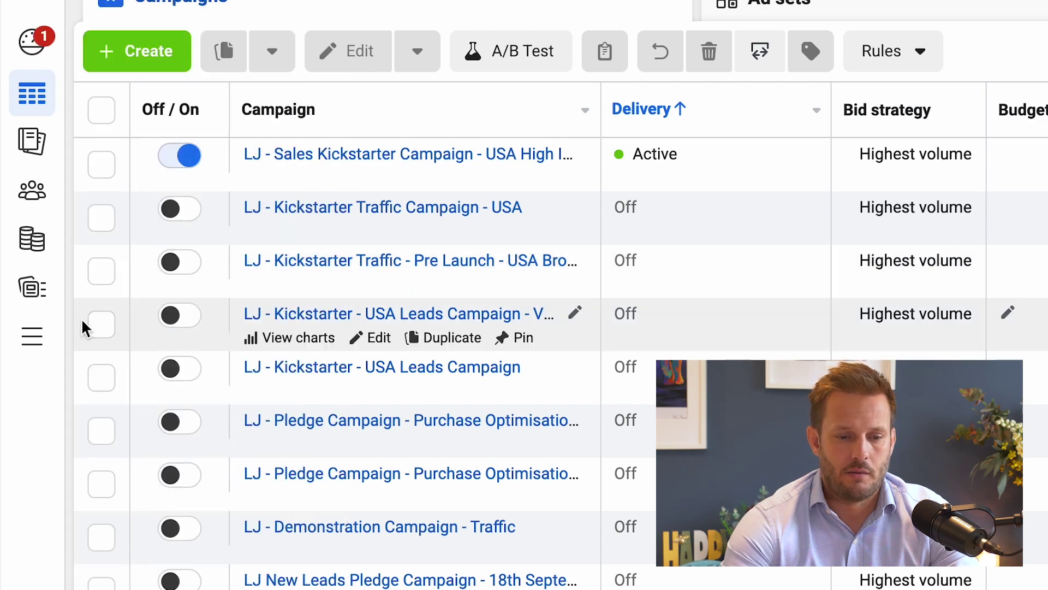
pyautogui.click(39, 343)
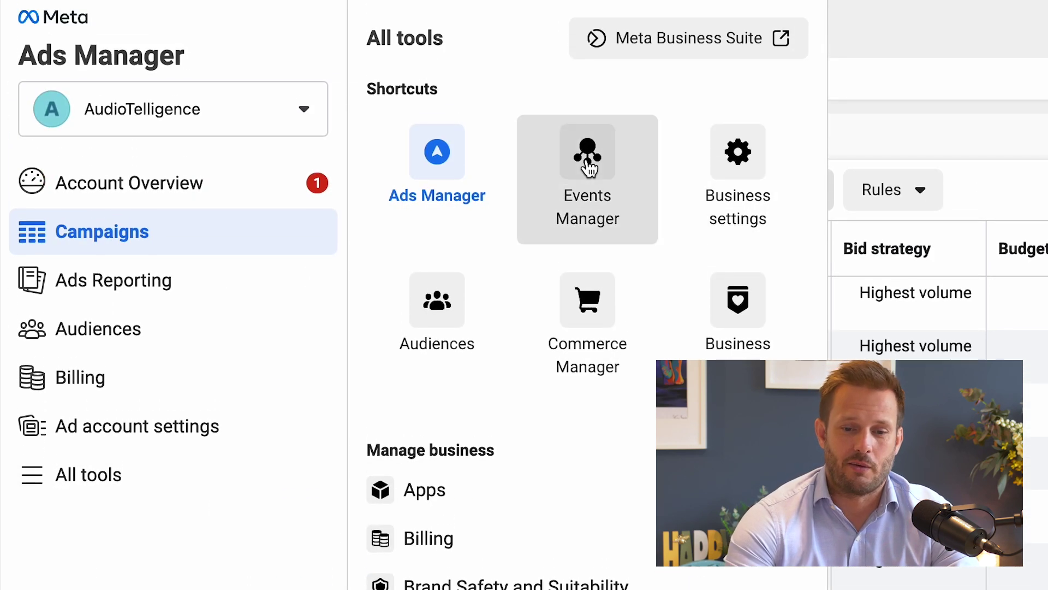
pyautogui.click(588, 164)
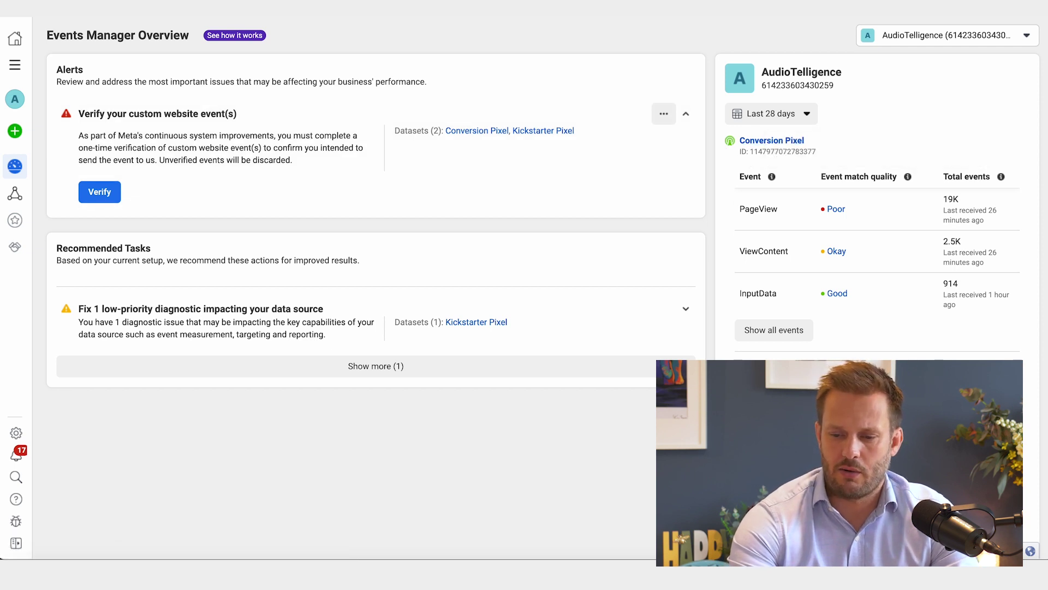
# Open the Conversion Pixel dataset and review its activity chart and events table
pyautogui.click(789, 140)
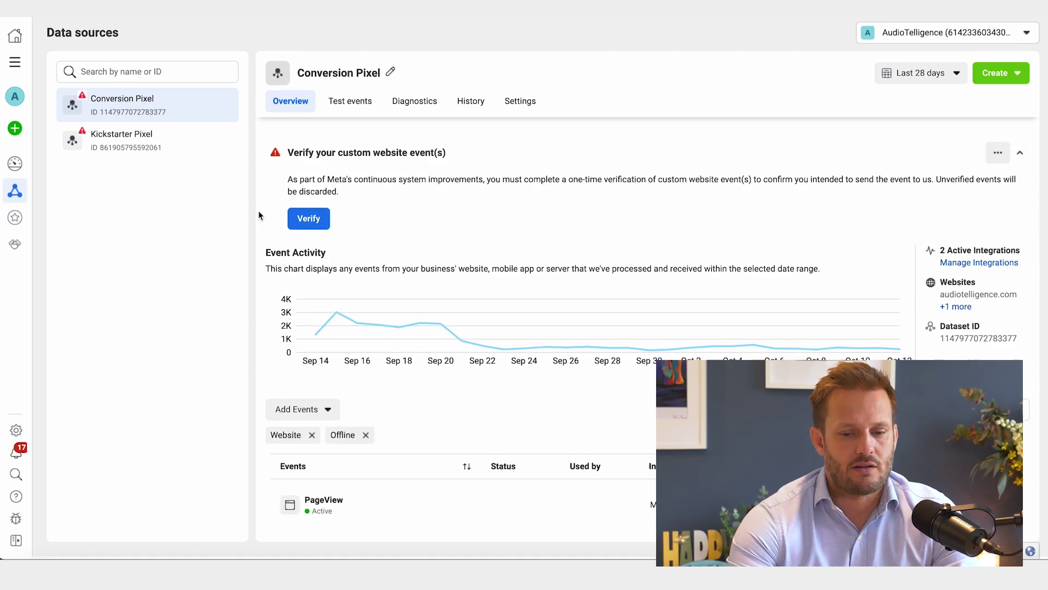
pyautogui.scroll(-1, 382, 327)
pyautogui.scroll(-2, 382, 326)
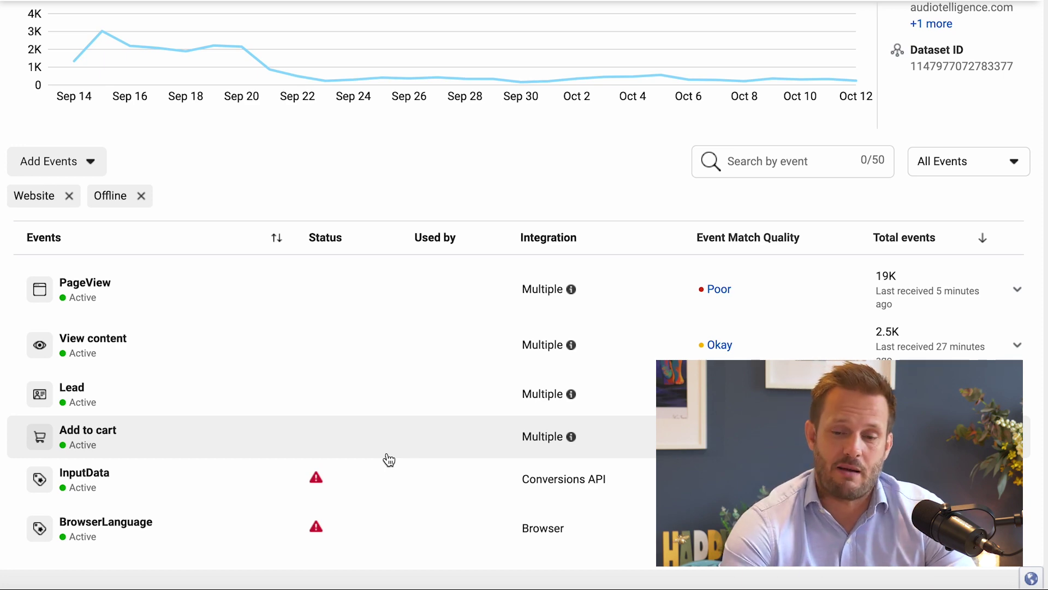
pyautogui.scroll(5, 389, 460)
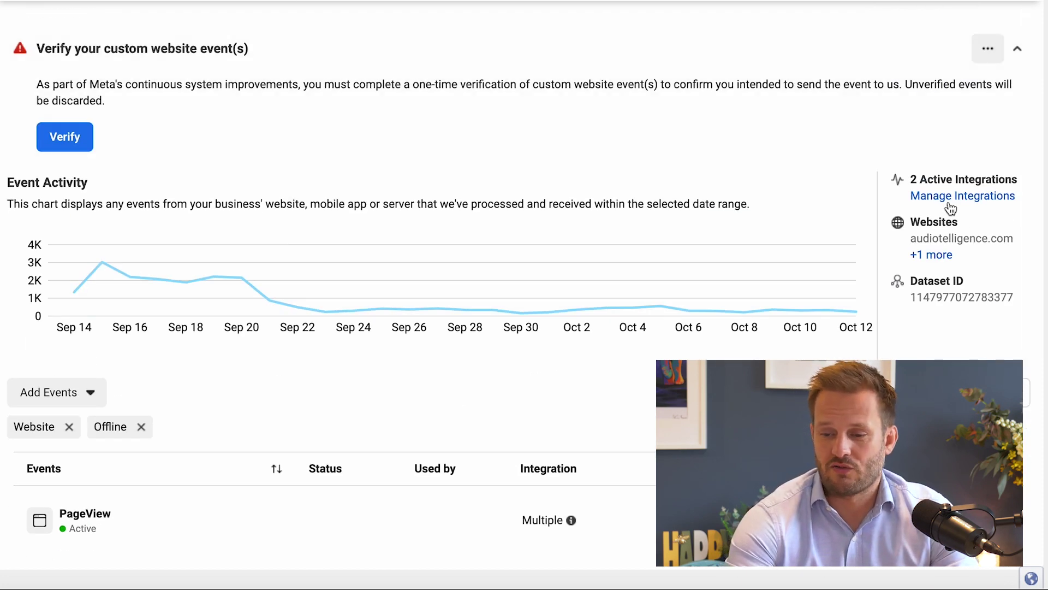
# Review the pixel's active integrations and the available ways to add events
pyautogui.click(953, 198)
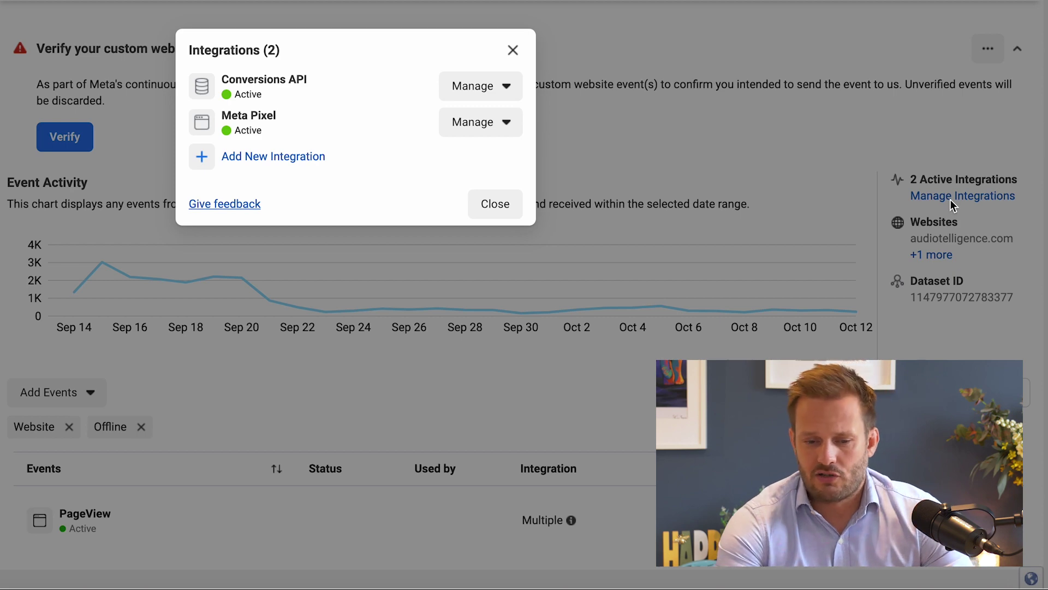
pyautogui.click(355, 366)
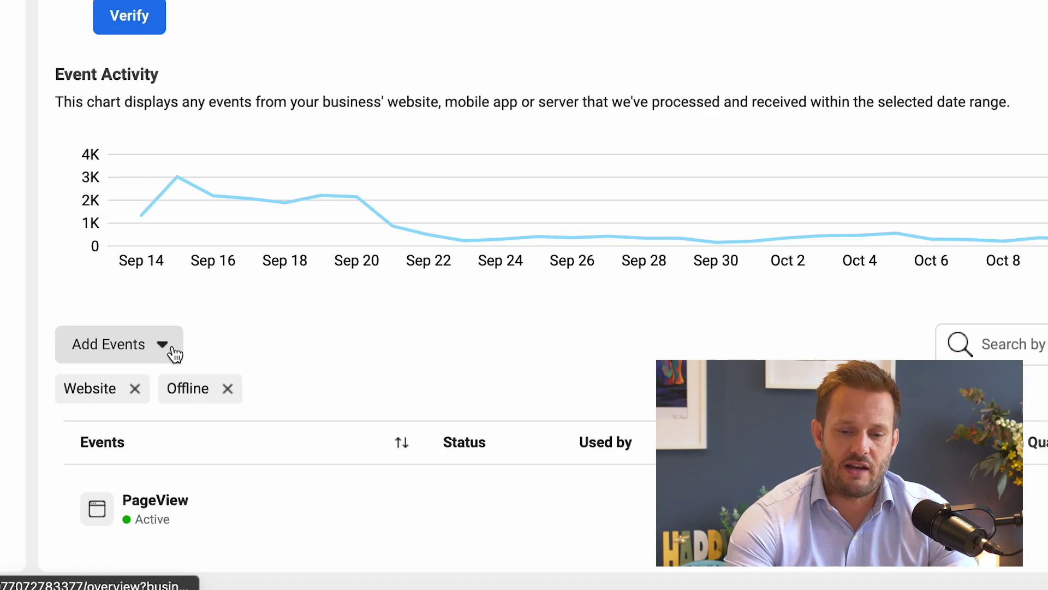
pyautogui.click(91, 392)
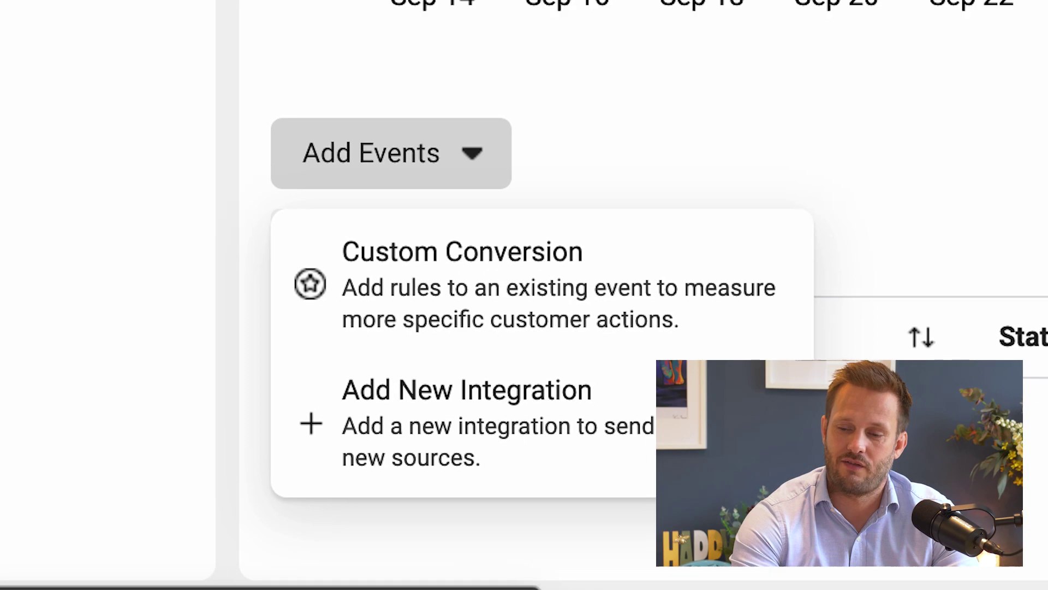
# Launch the Event Setup Tool from the Meta Pixel's Manage options
pyautogui.click(981, 268)
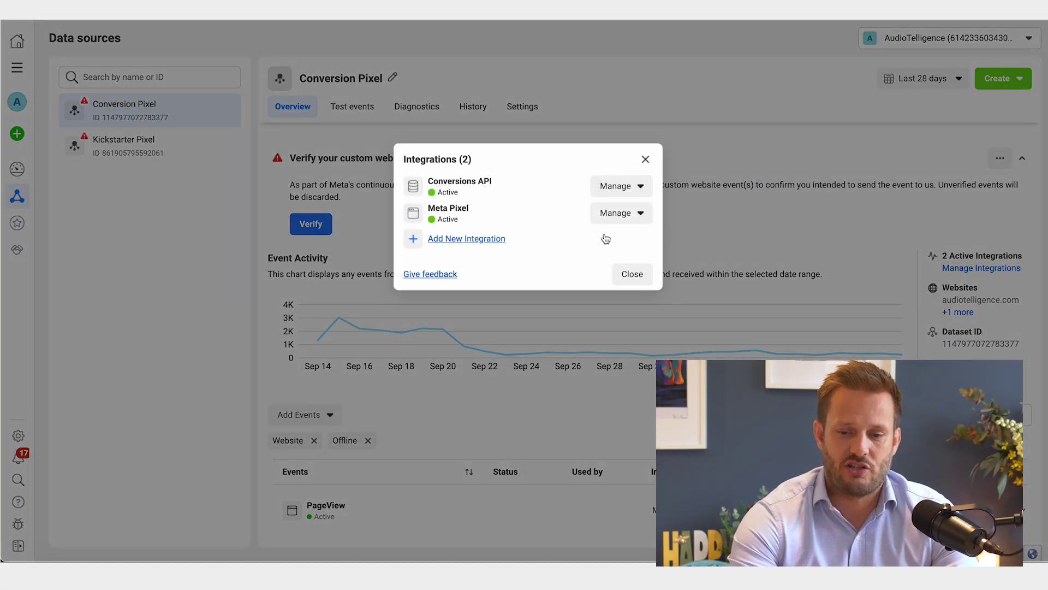
pyautogui.click(629, 222)
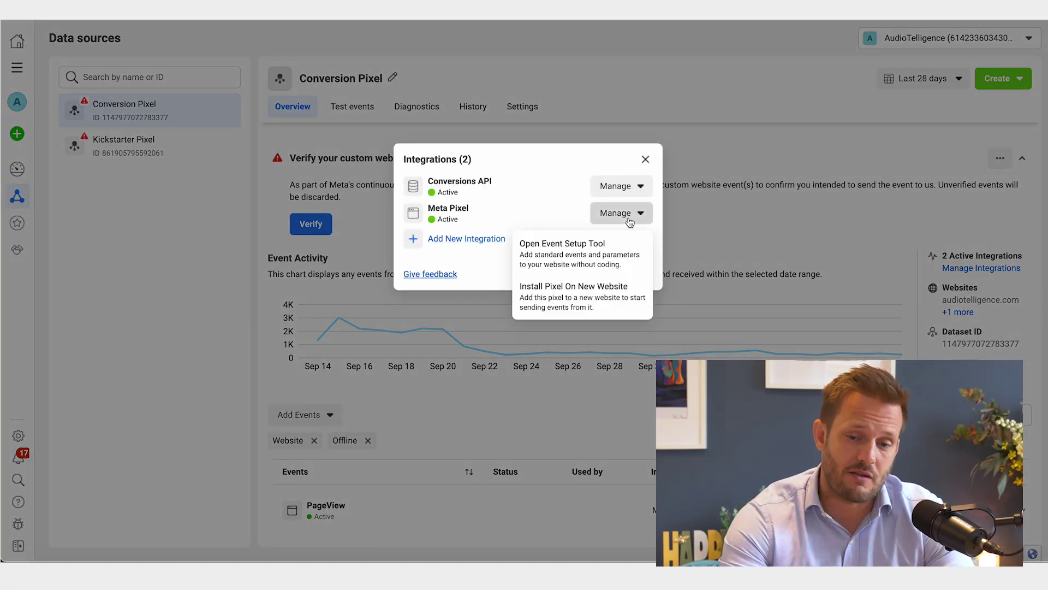
pyautogui.click(628, 256)
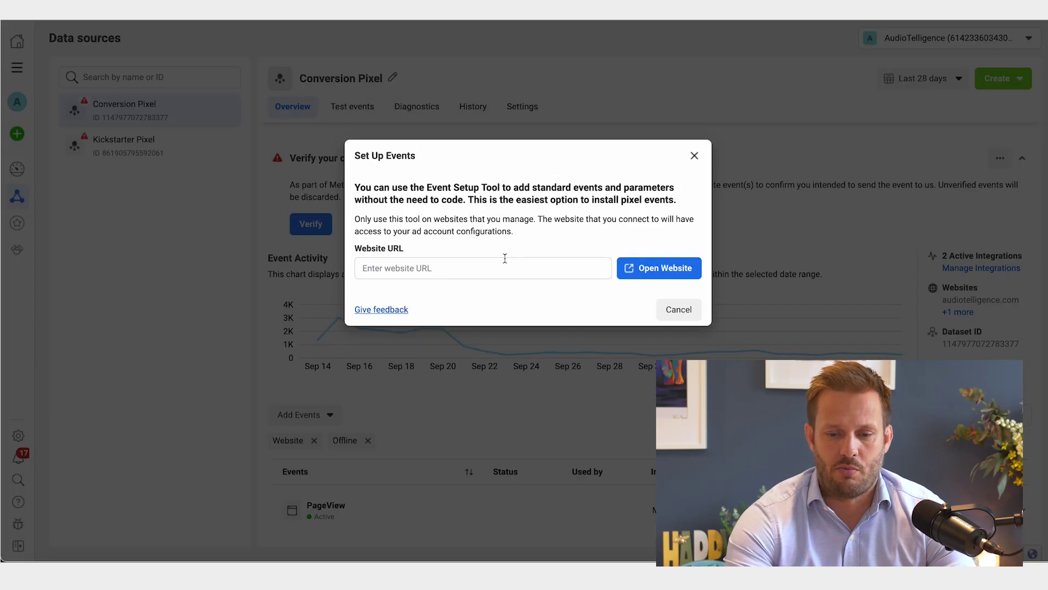
pyautogui.click(490, 264)
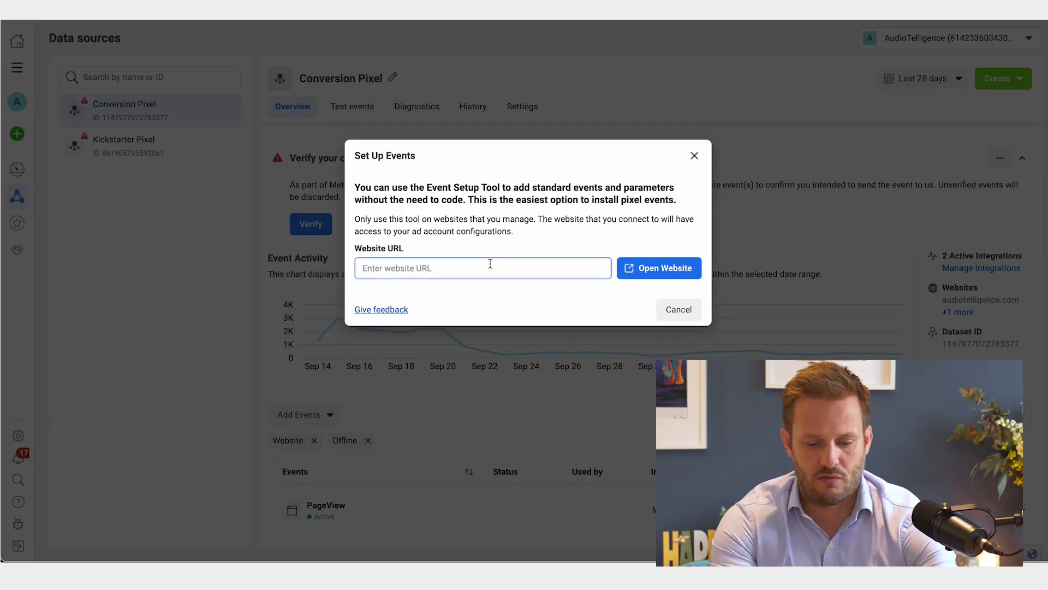
pyautogui.write('https://audiotelligence.com/')
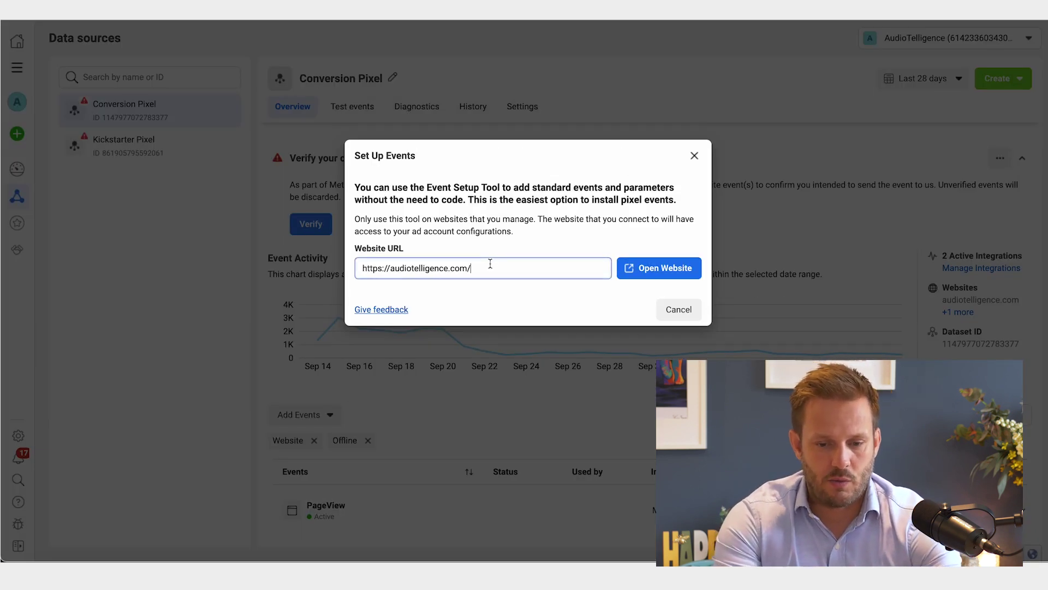
pyautogui.click(641, 278)
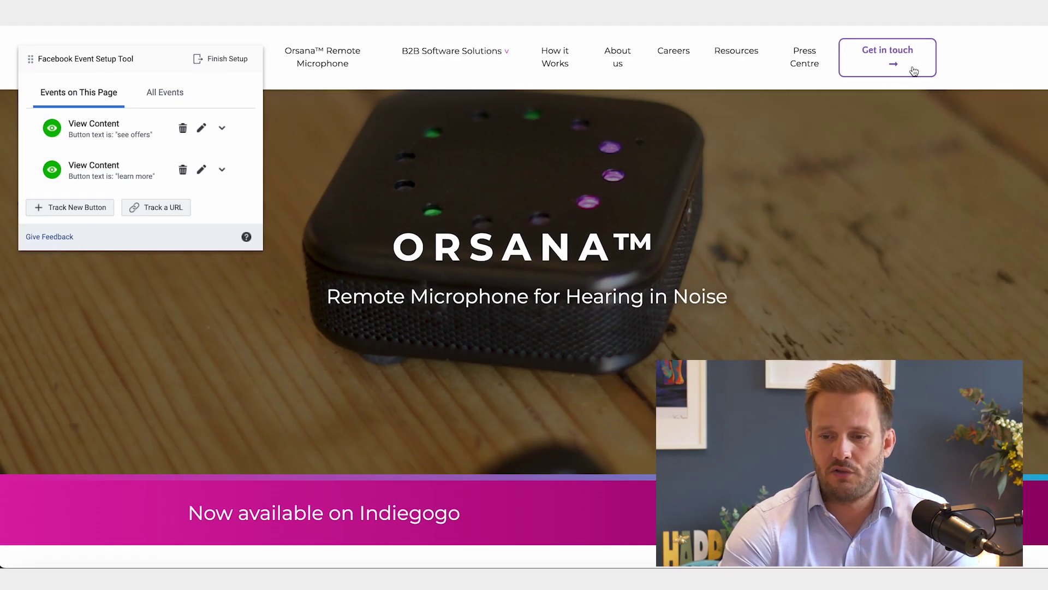
# Go to the site's Get In Touch page and scroll to the enquiry form
pyautogui.click(914, 71)
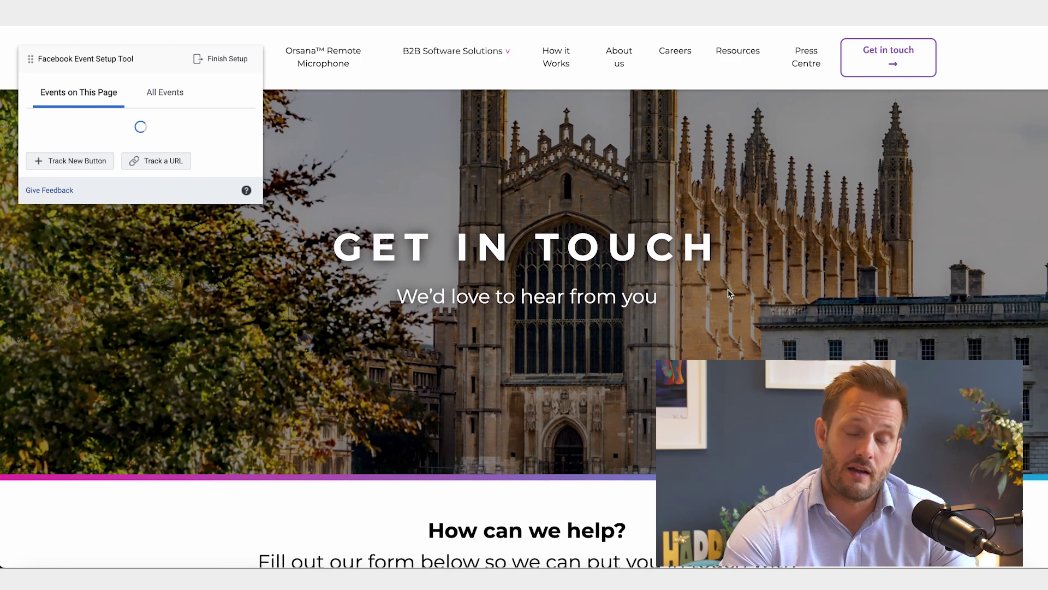
pyautogui.scroll(-15, 728, 292)
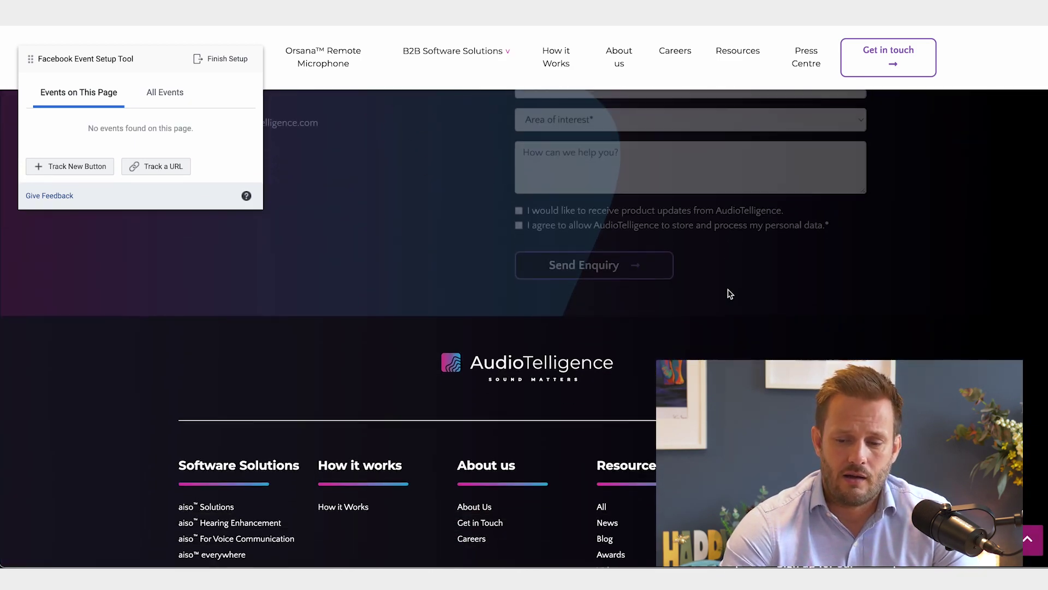
pyautogui.scroll(-1, 729, 293)
pyautogui.scroll(5, 835, 221)
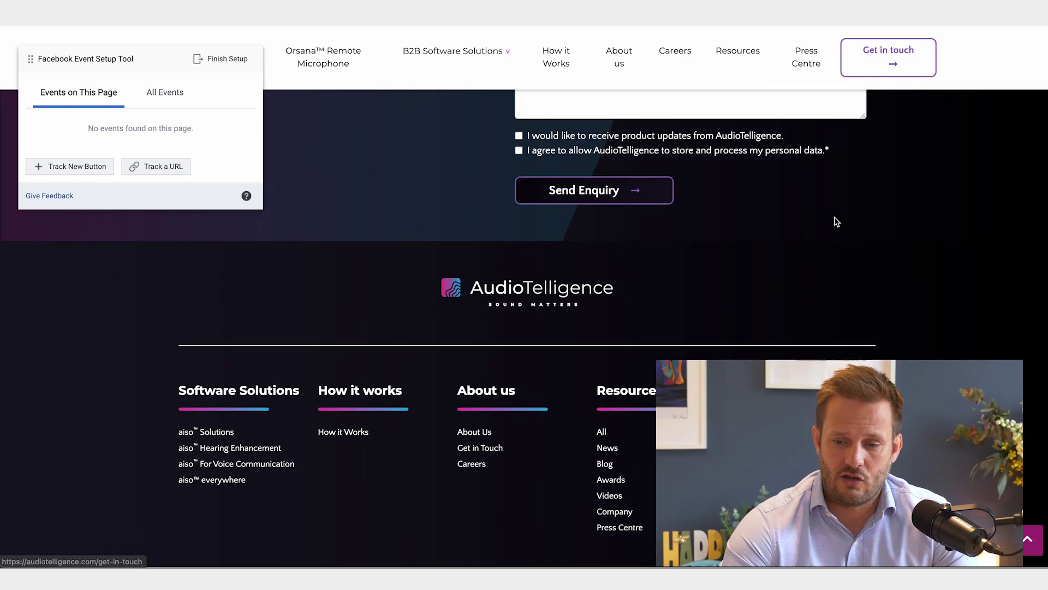
pyautogui.scroll(1, 835, 221)
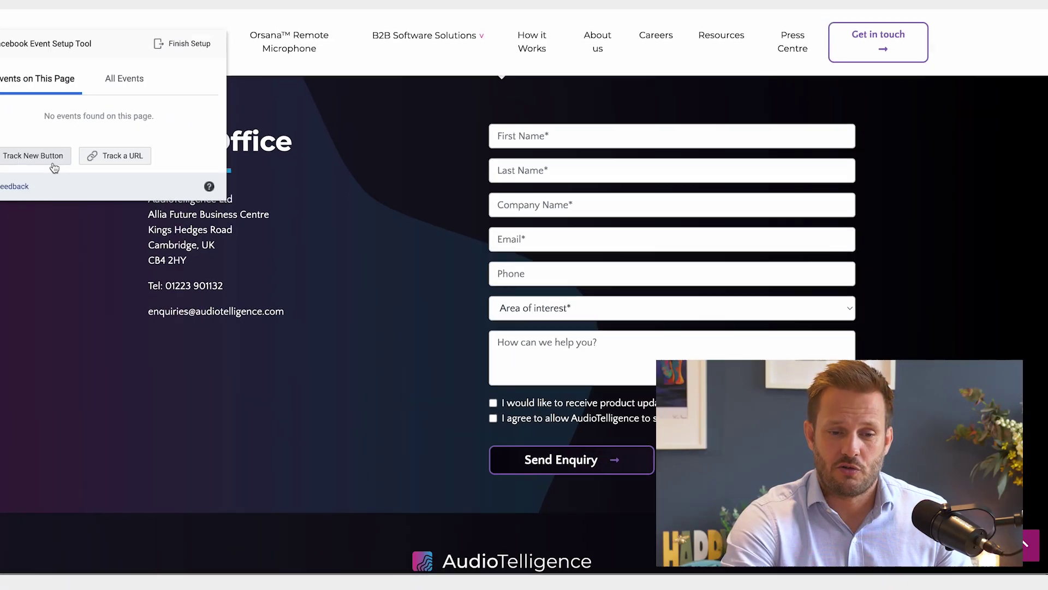
# Select the Send Enquiry button as a new button to track
pyautogui.click(54, 158)
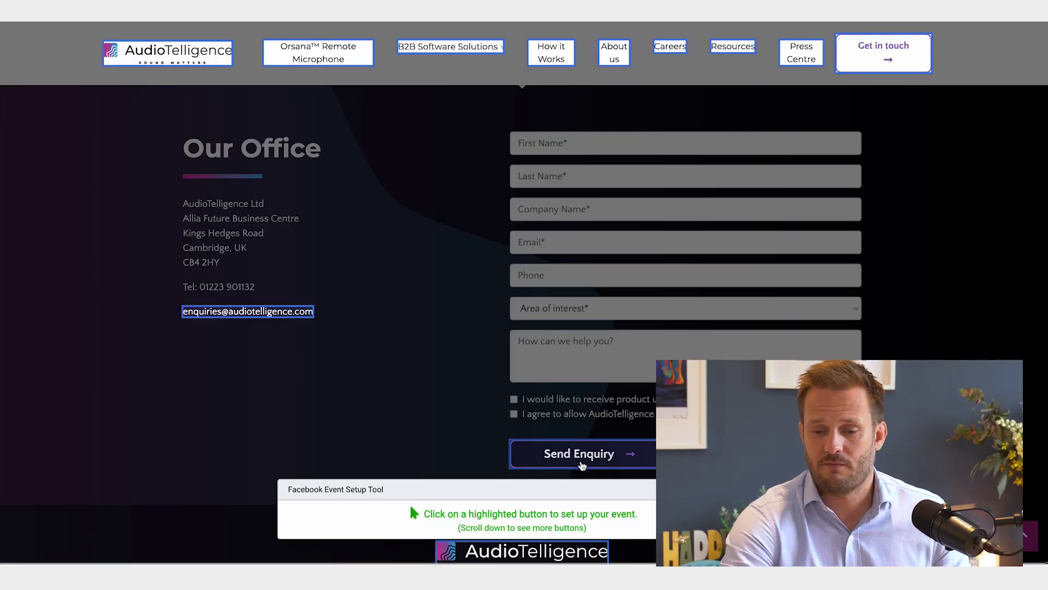
pyautogui.click(582, 465)
pyautogui.scroll(-2, 582, 465)
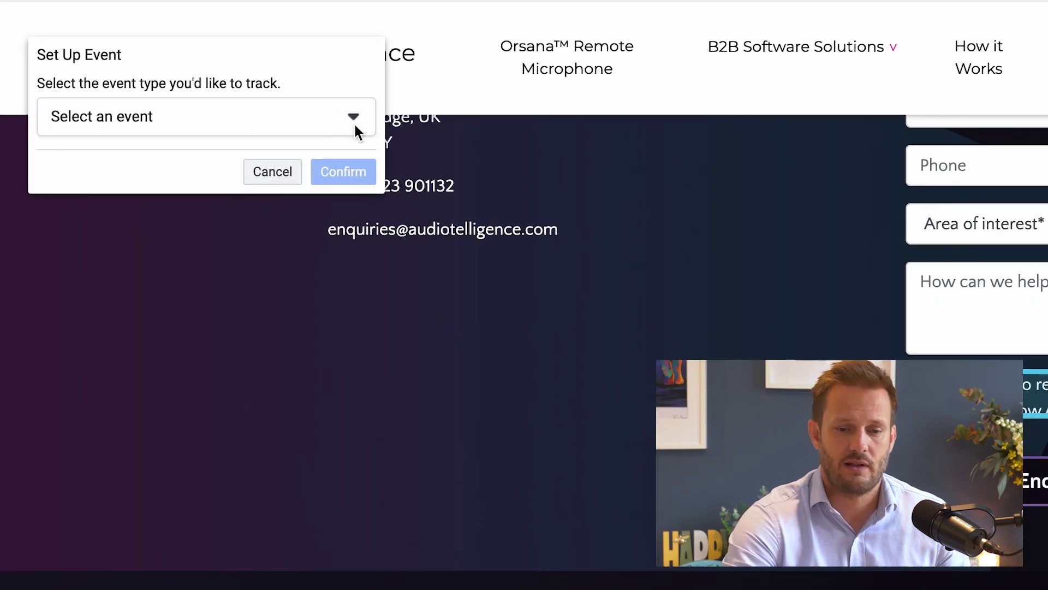
# Assign the Contact event to the Send Enquiry button and confirm it
pyautogui.click(354, 124)
pyautogui.scroll(-4, 187, 306)
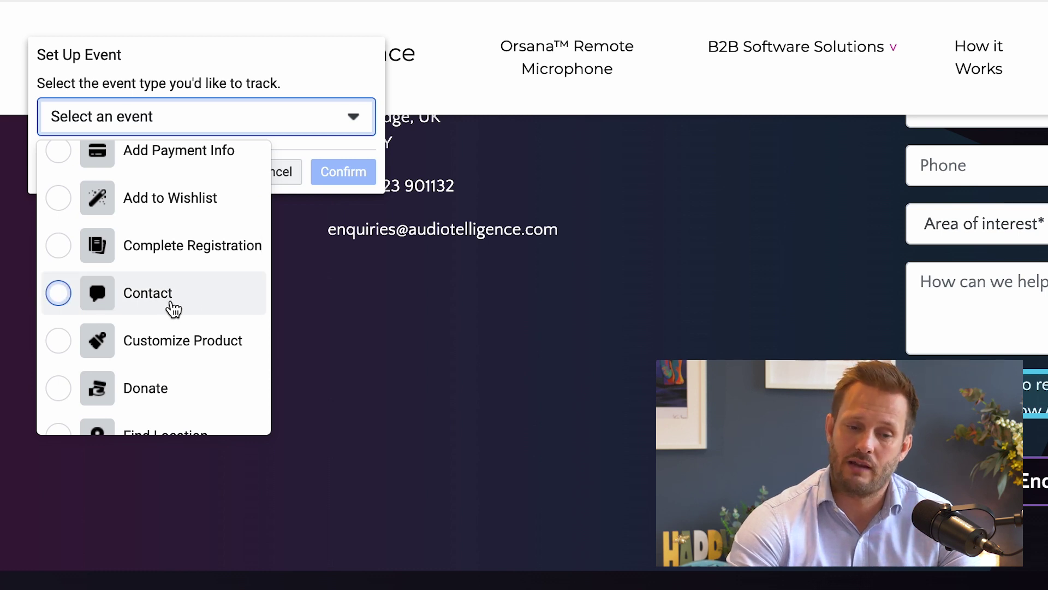
pyautogui.scroll(4, 171, 306)
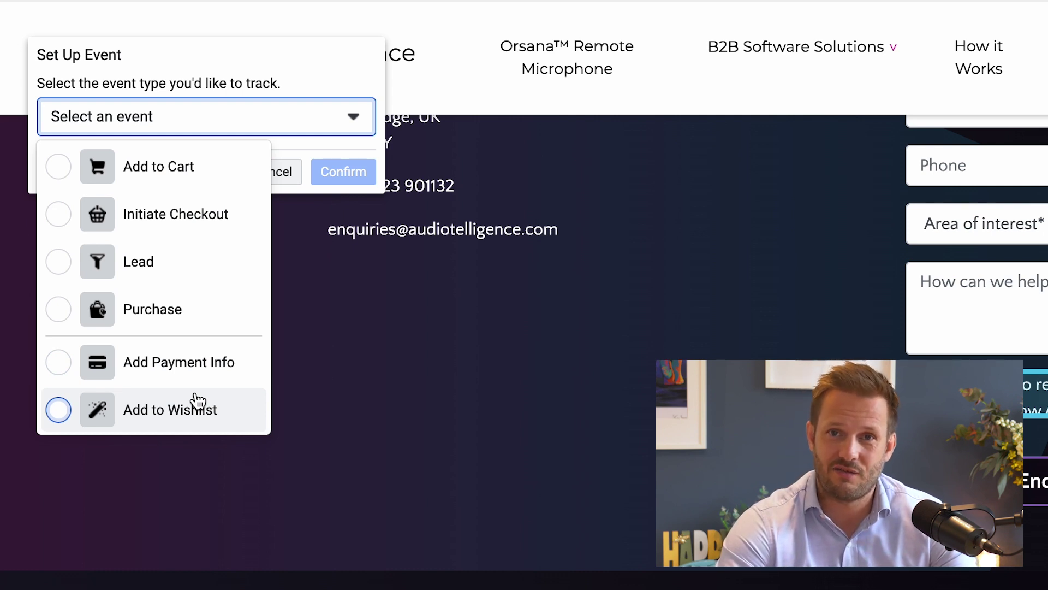
pyautogui.scroll(-5, 197, 402)
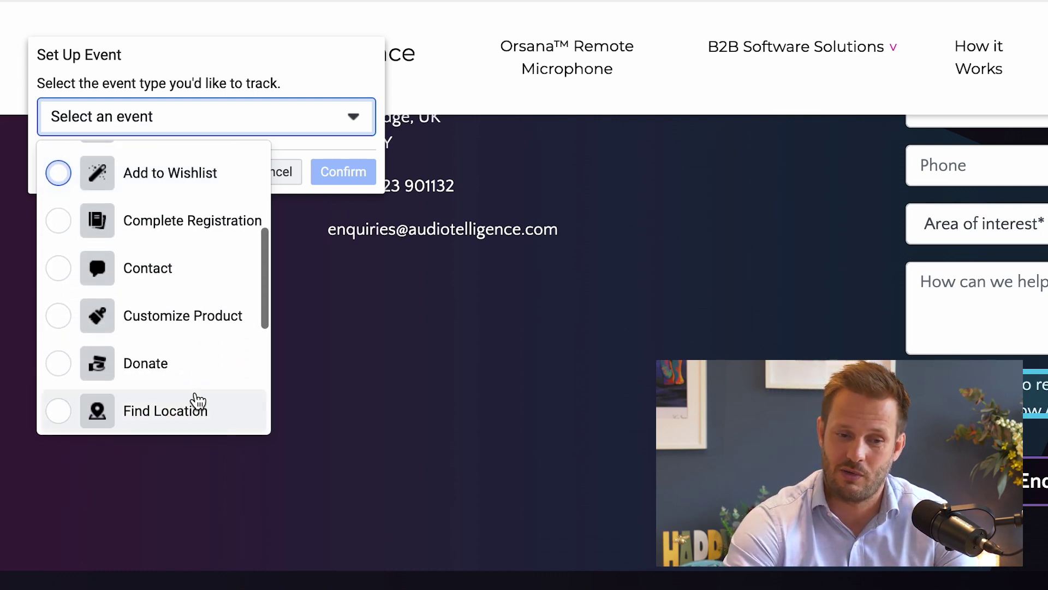
pyautogui.scroll(-10, 198, 402)
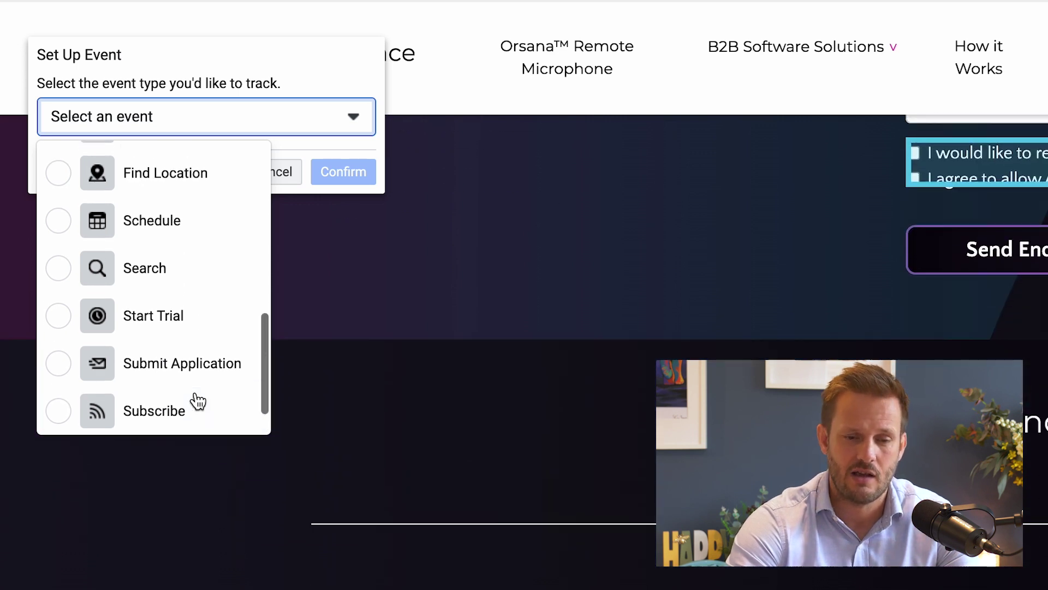
pyautogui.scroll(8, 197, 402)
pyautogui.click(160, 292)
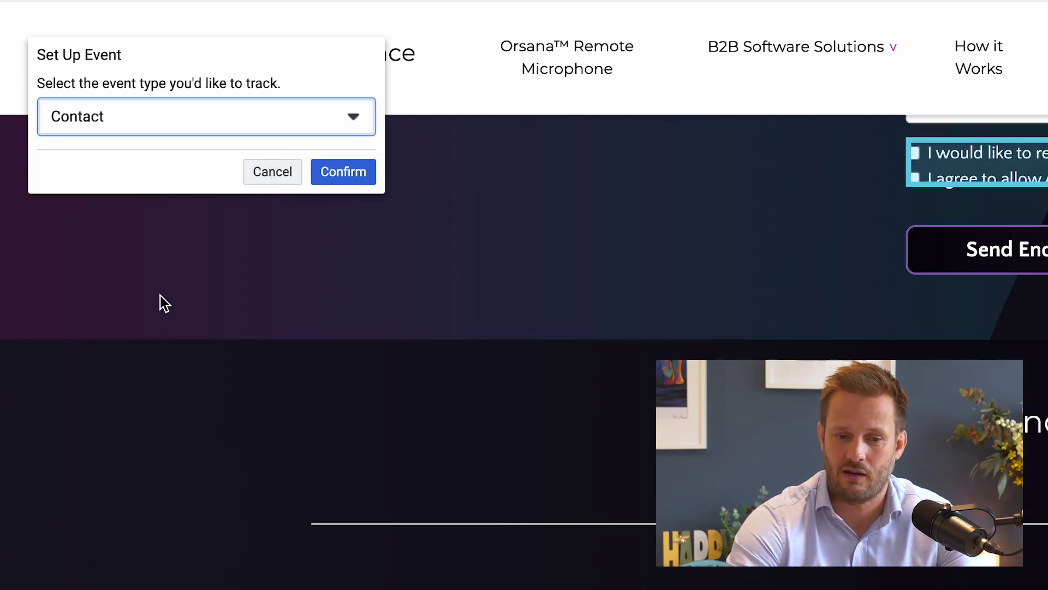
pyautogui.click(345, 171)
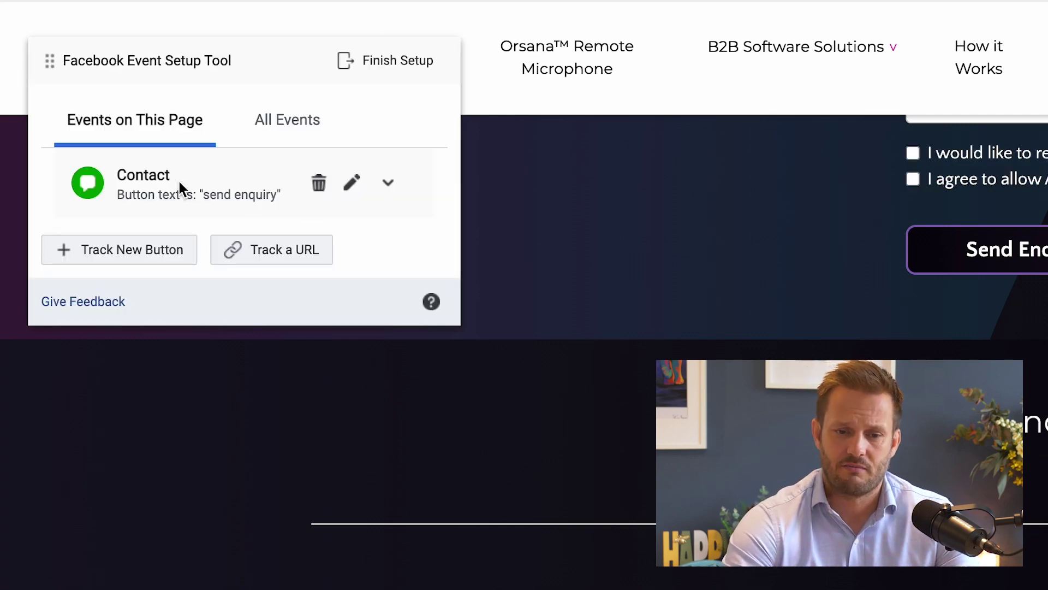
# Navigate to the aiso Solutions page through the B2B Software Solutions menu
pyautogui.scroll(7, 584, 244)
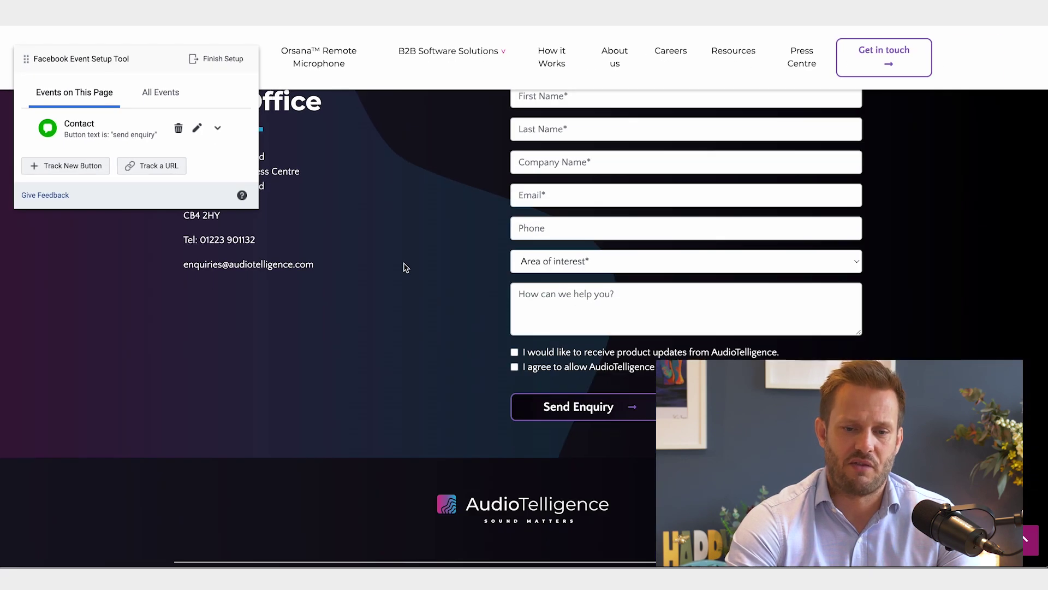
pyautogui.scroll(10, 218, 95)
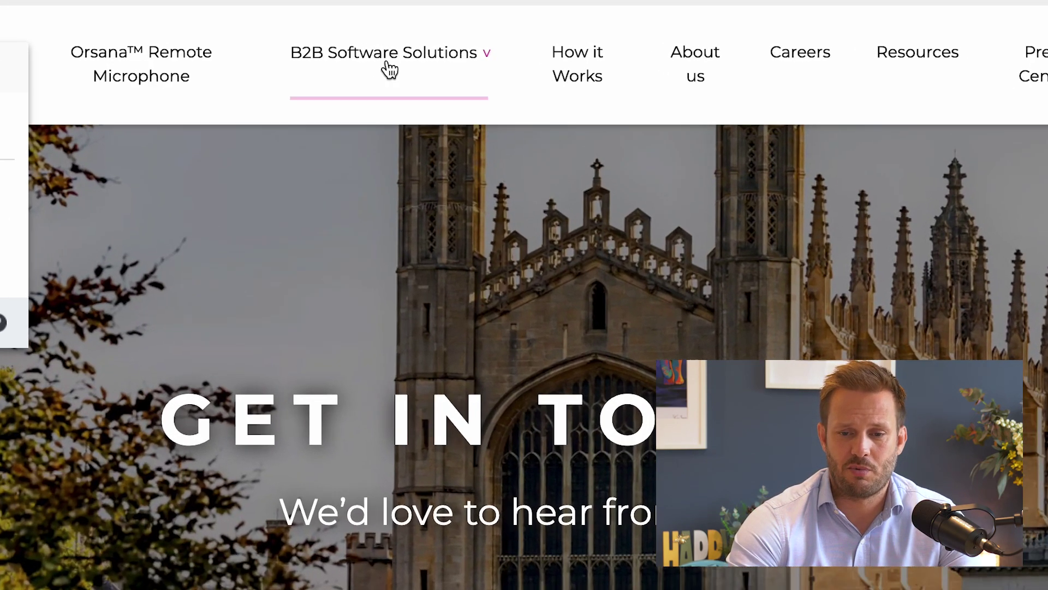
pyautogui.moveTo(389, 70)
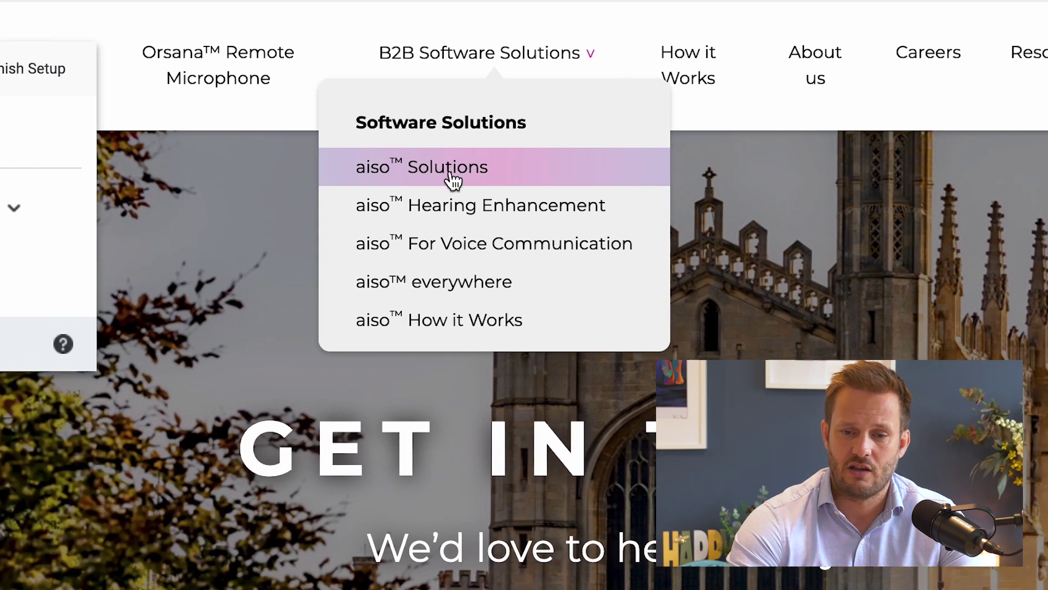
pyautogui.click(452, 180)
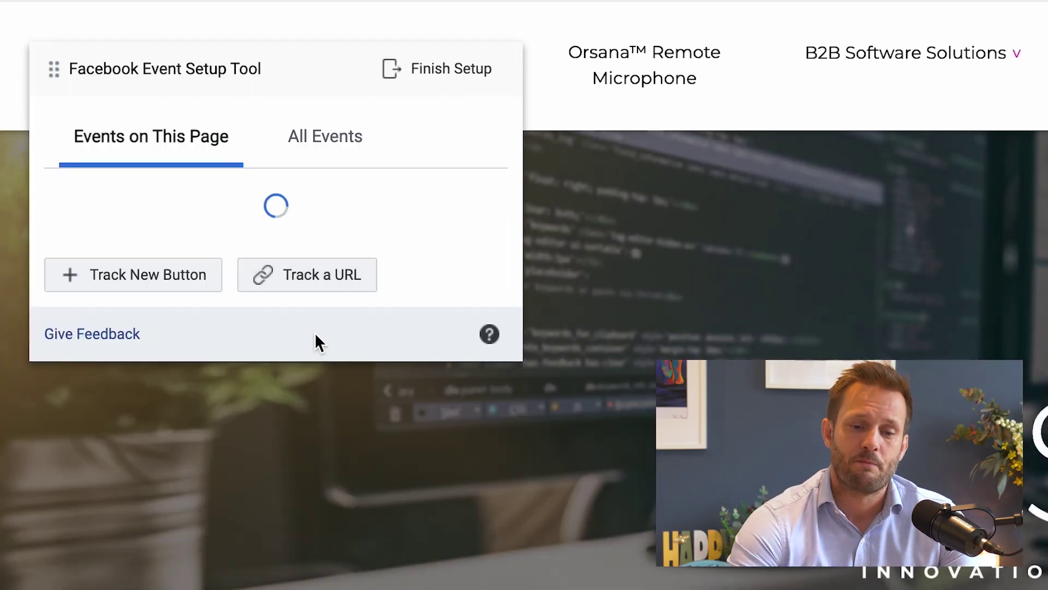
# Try URL-based tracking, keeping exact URL matching and reviewing the event list
pyautogui.click(319, 281)
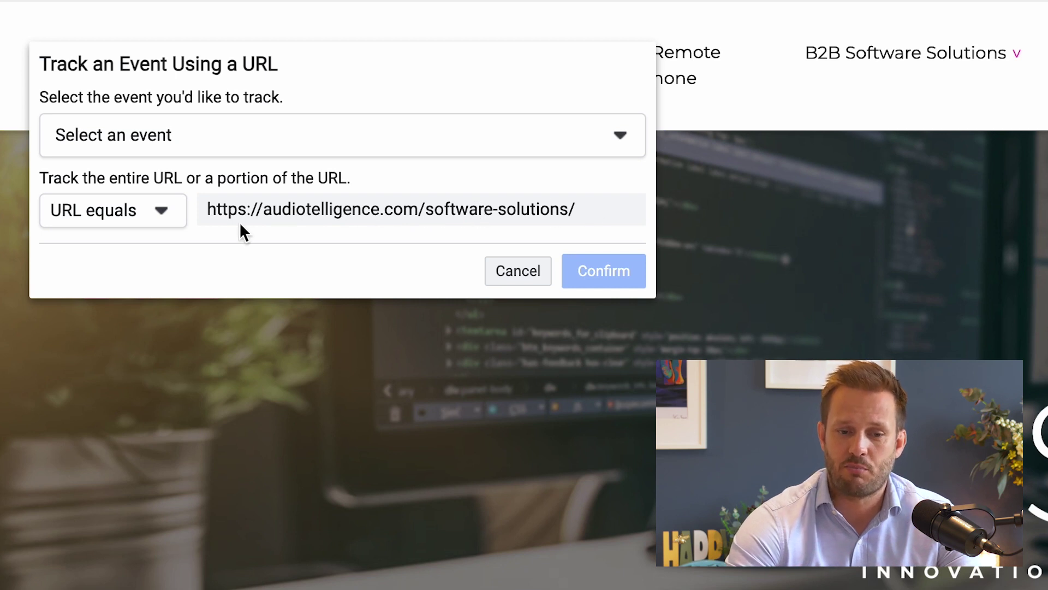
pyautogui.click(169, 216)
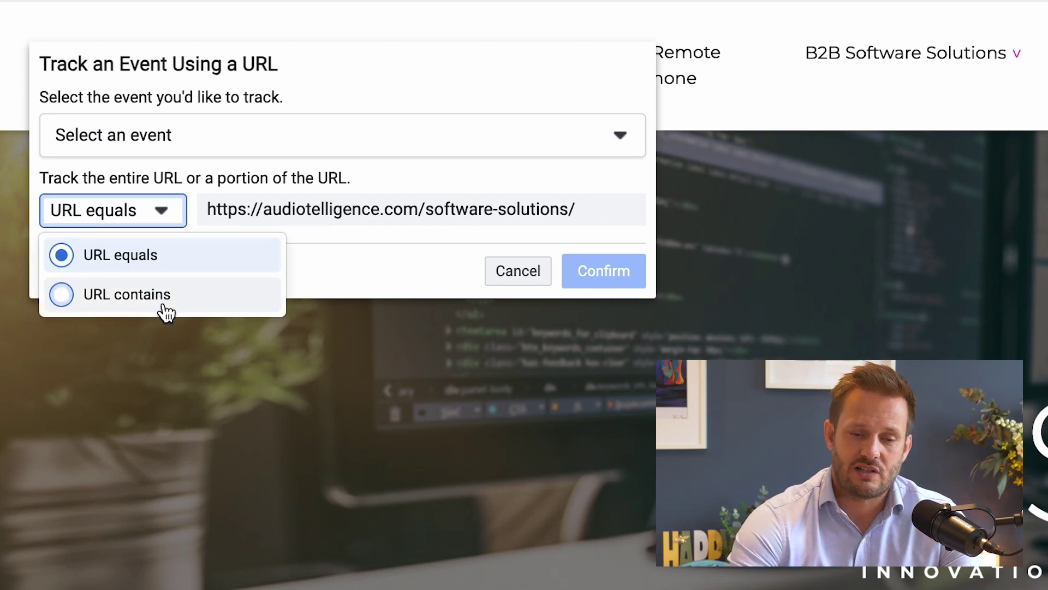
pyautogui.click(360, 269)
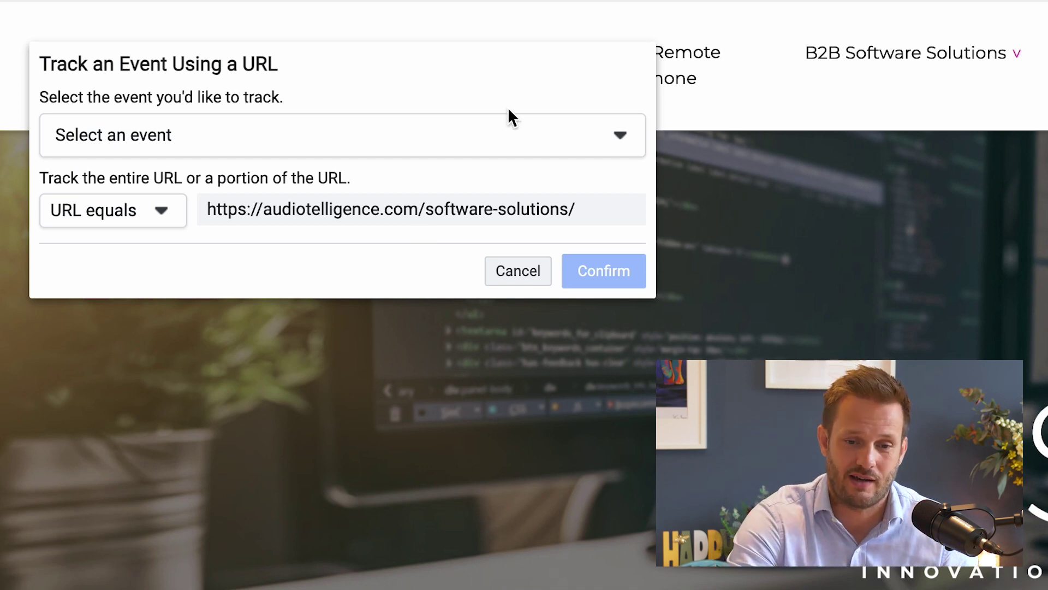
pyautogui.click(508, 129)
pyautogui.scroll(-10, 219, 420)
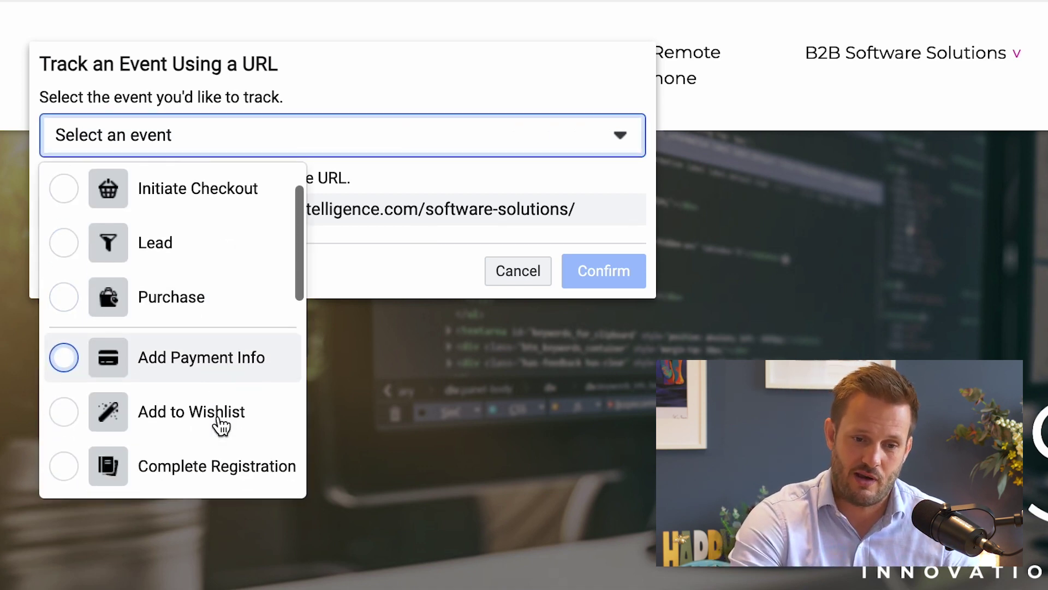
pyautogui.scroll(-1, 219, 423)
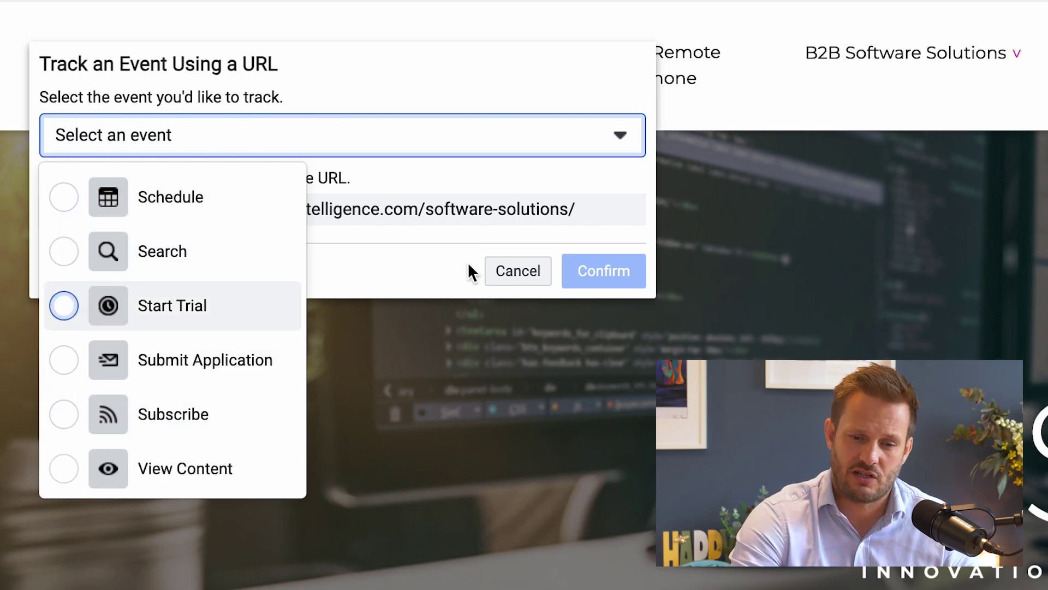
# Cancel URL tracking, finish setup and submit 'Yes, helpful' feedback
pyautogui.click(513, 272)
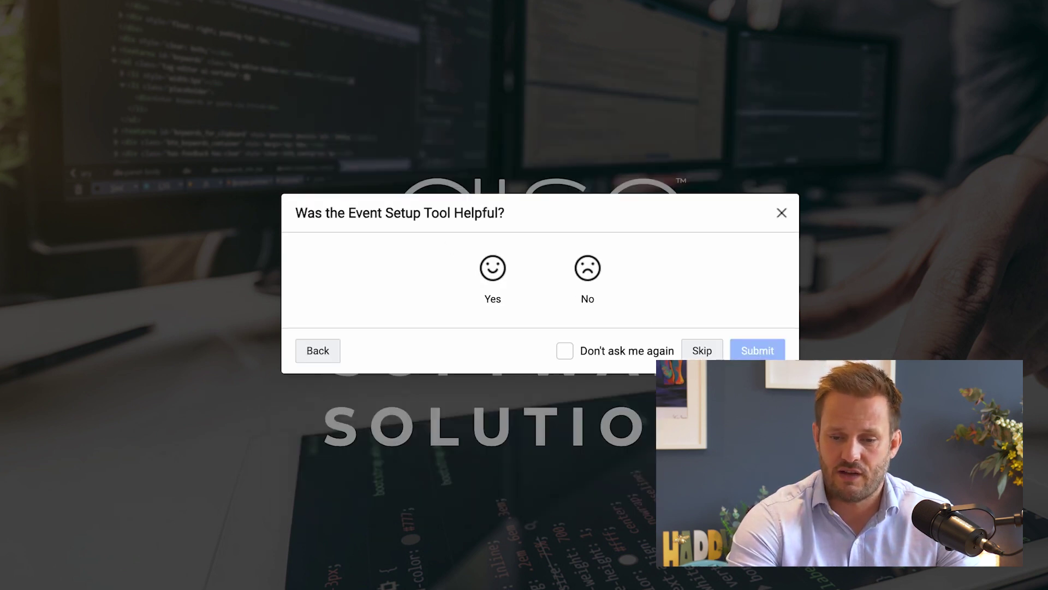
pyautogui.click(496, 283)
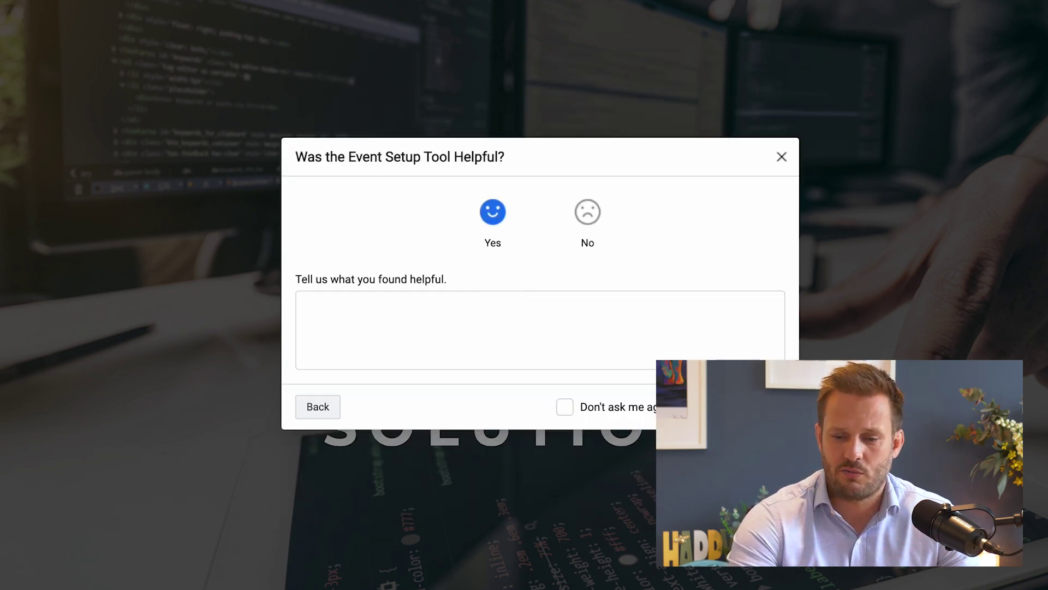
pyautogui.click(759, 406)
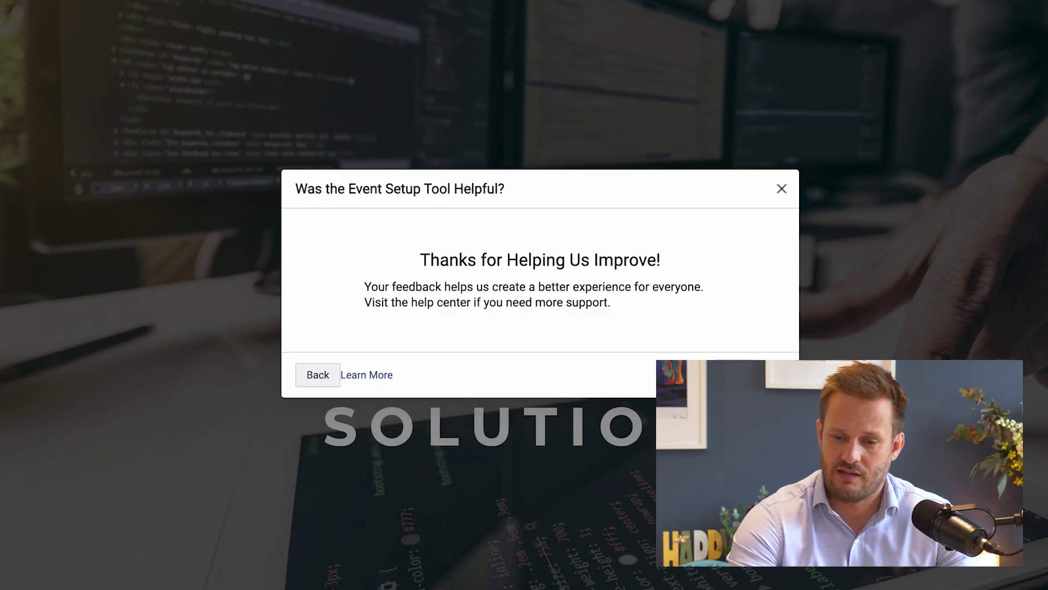